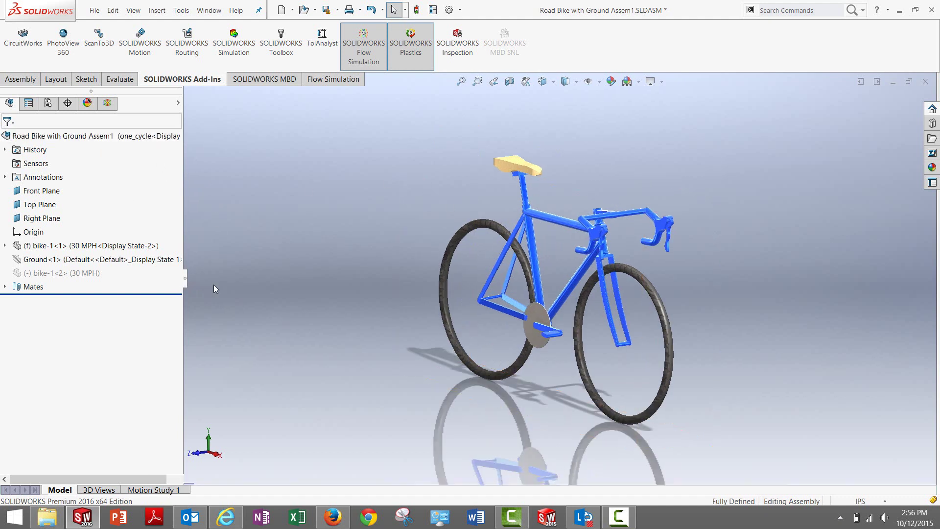
# Activate the two-bike 30 MPH configuration from the ConfigurationManager.
pyautogui.click(48, 103)
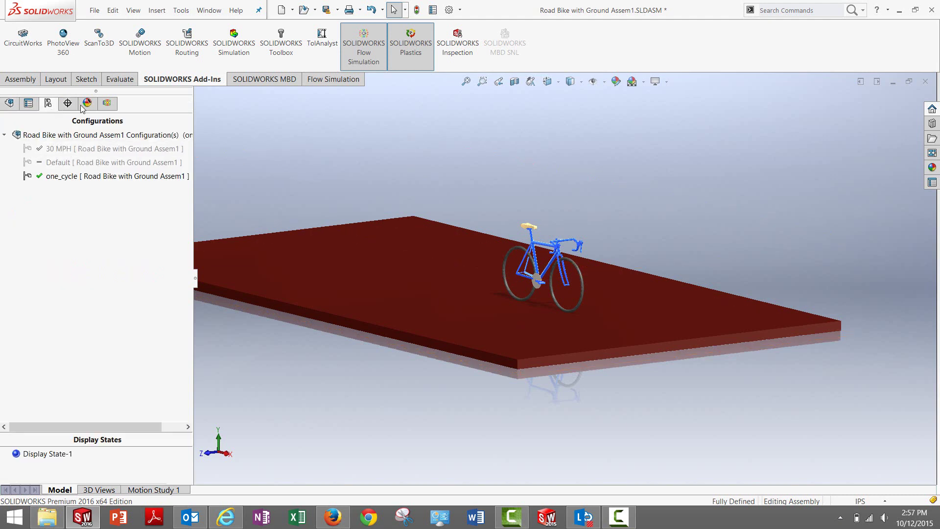
pyautogui.rightClick(85, 152)
pyautogui.click(101, 161)
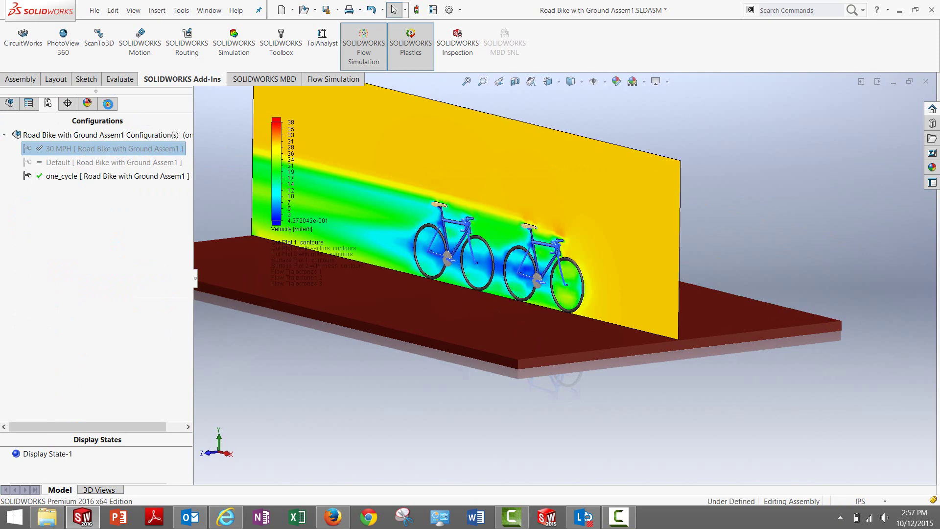
# Orbit the model to a low side view of both bikes.
pyautogui.moveTo(627, 170)
pyautogui.mouseDown(button='middle')
pyautogui.moveTo(615, 160)
pyautogui.moveTo(623, 163)
pyautogui.mouseUp(button='middle')
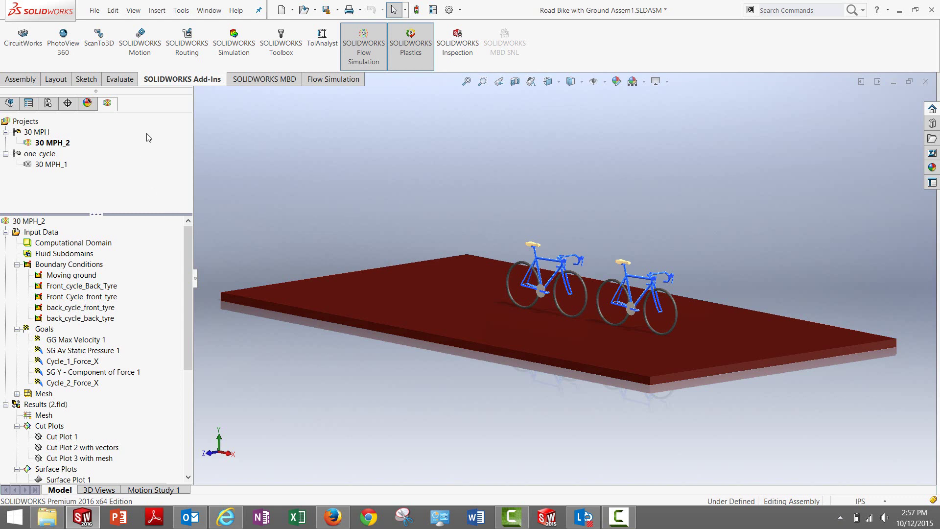
# Start a new project wizard, select the default project name, and advance to Analysis Type.
pyautogui.click(183, 13)
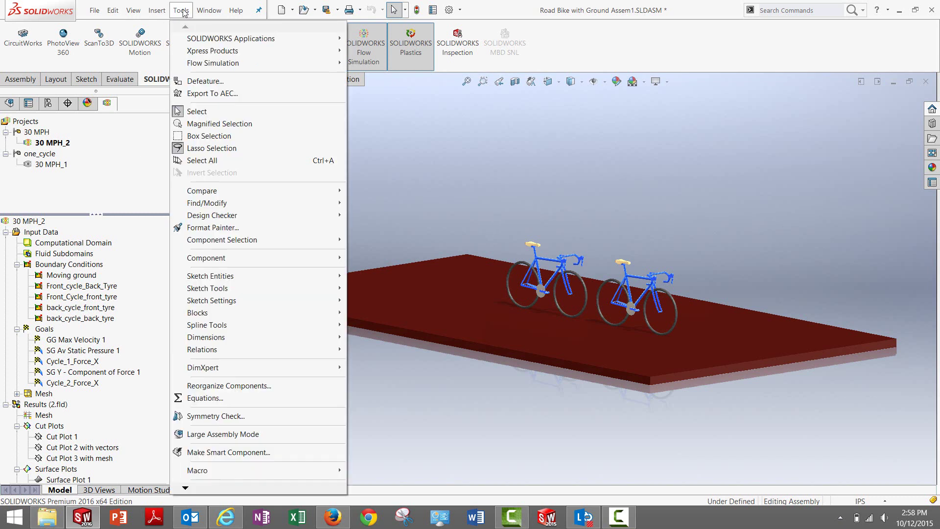
pyautogui.click(403, 182)
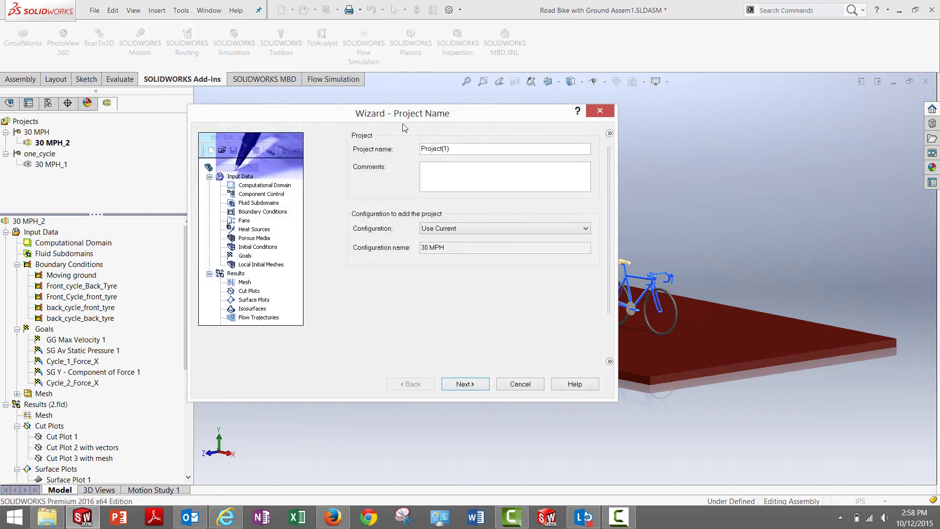
pyautogui.moveTo(402, 116); pyautogui.dragTo(345, 88)
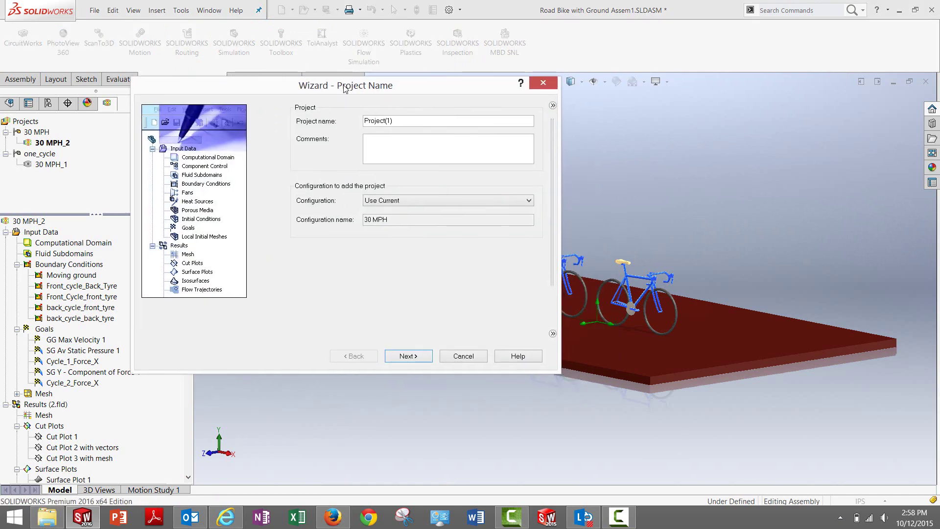
pyautogui.moveTo(345, 88); pyautogui.dragTo(308, 118)
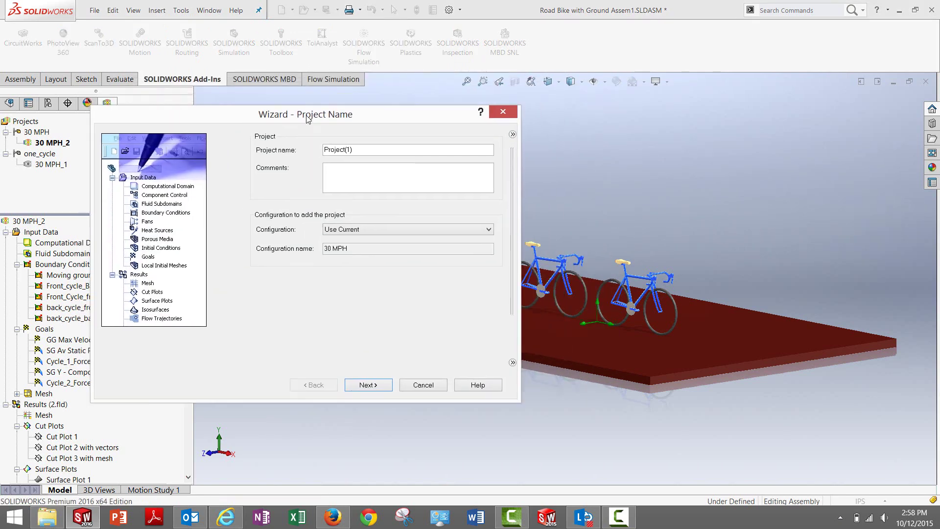
pyautogui.doubleClick(363, 151)
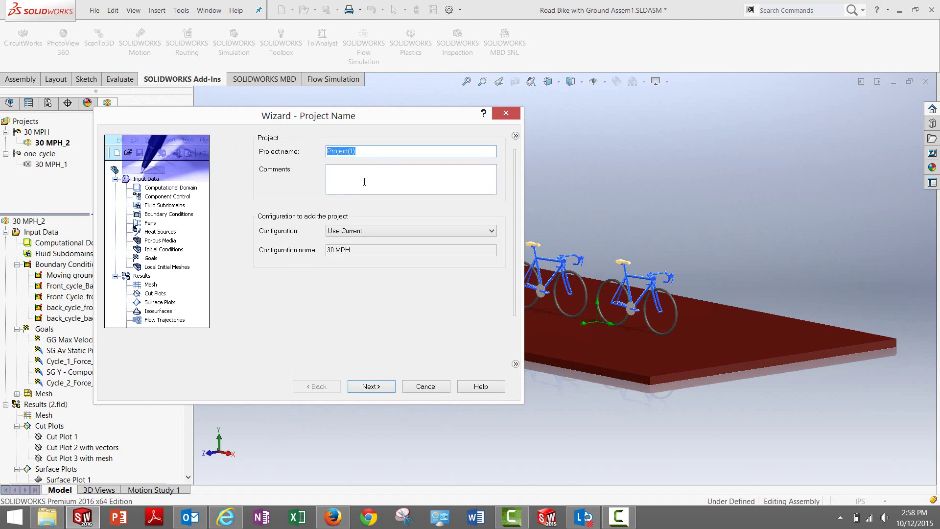
pyautogui.press('Return')
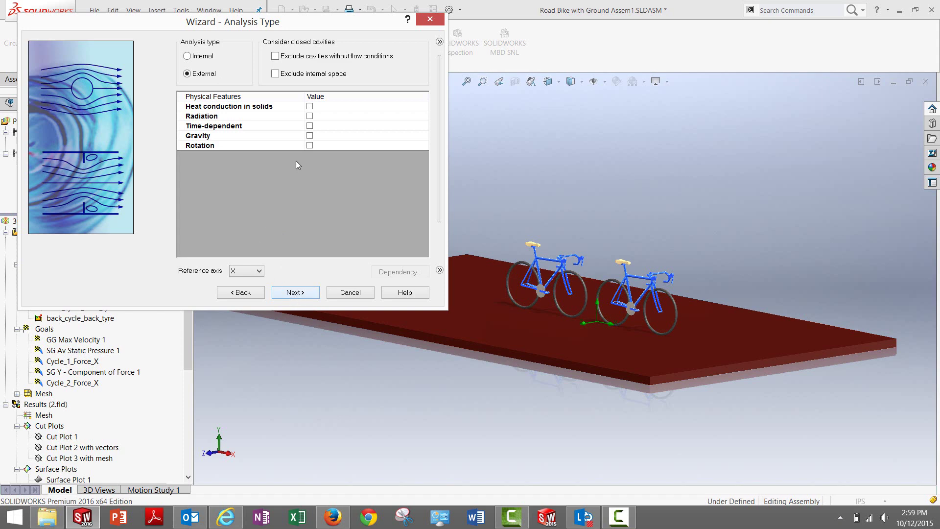
# Add Air from Gases as the default fluid and advance through Wall Conditions.
pyautogui.click(304, 297)
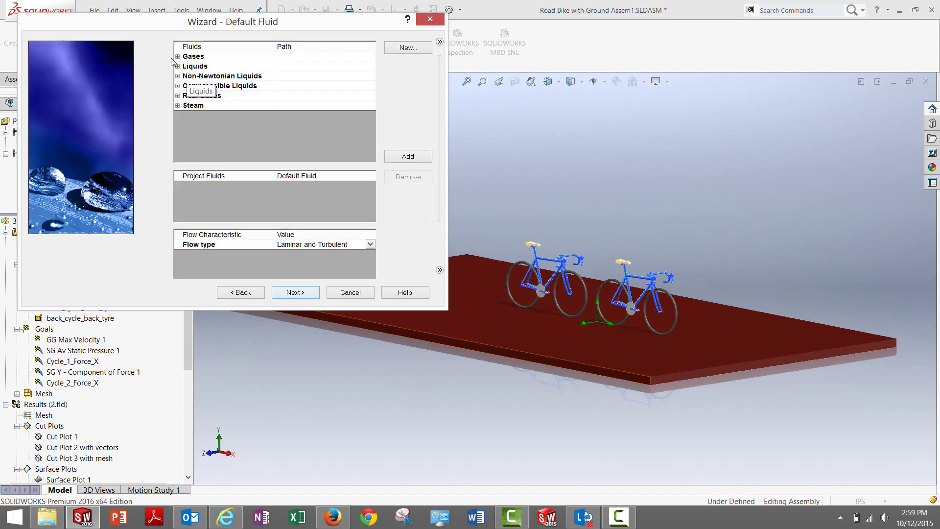
pyautogui.click(178, 56)
pyautogui.doubleClick(200, 86)
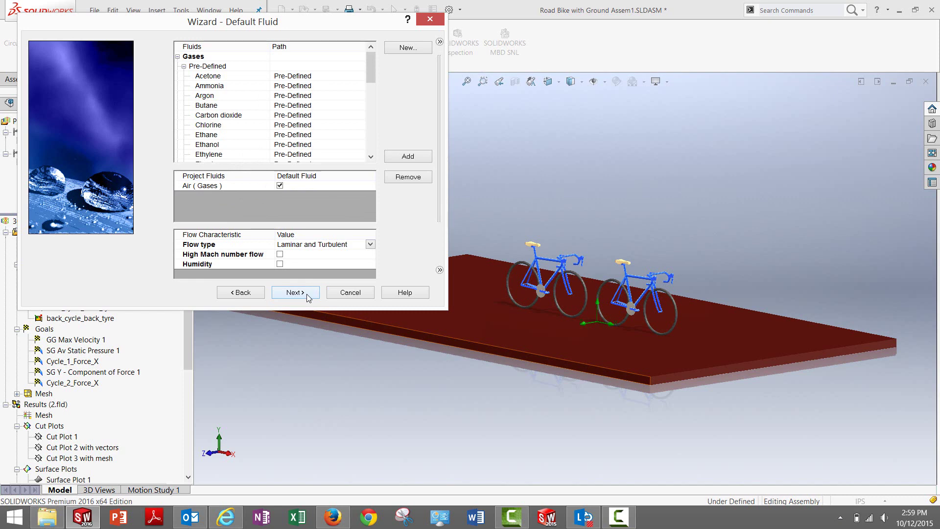
pyautogui.click(328, 245)
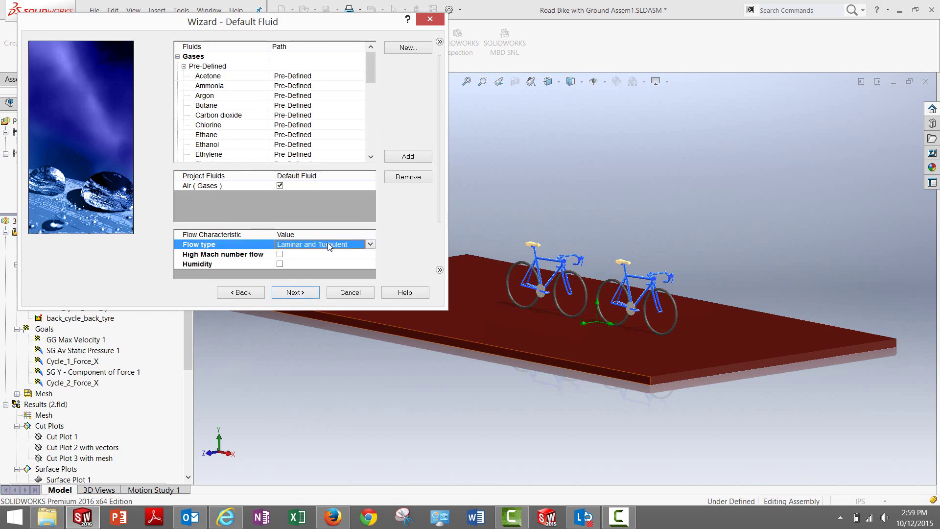
pyautogui.click(288, 295)
pyautogui.click(288, 296)
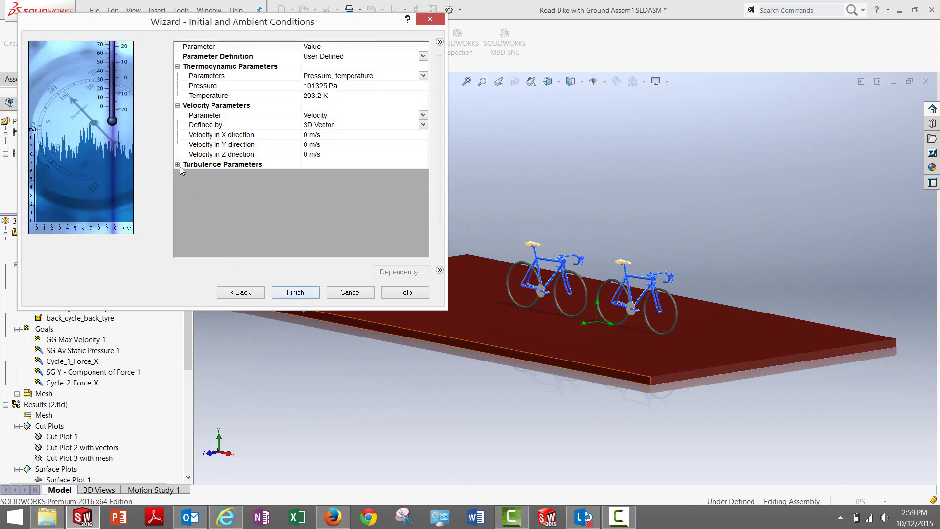
# Expand Turbulence Parameters, try -30 mph for X velocity, then cancel the wizard.
pyautogui.click(178, 165)
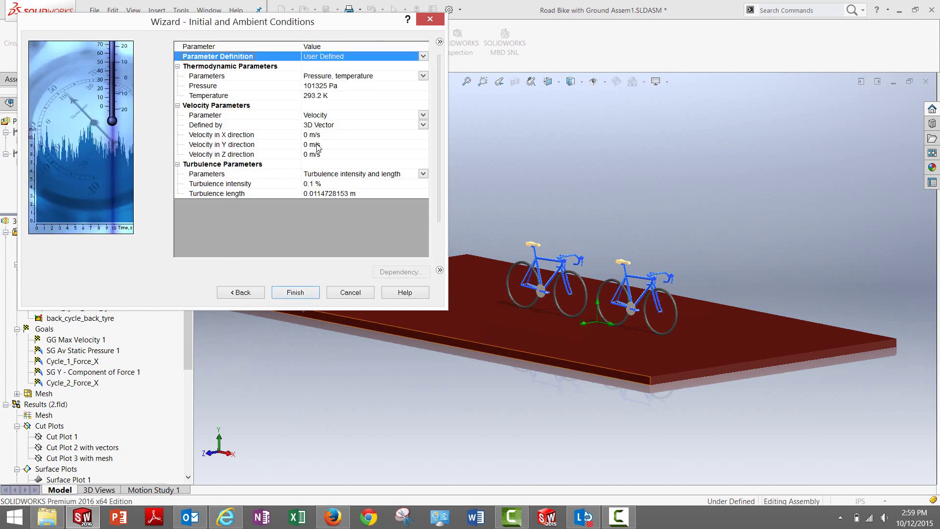
pyautogui.click(227, 458)
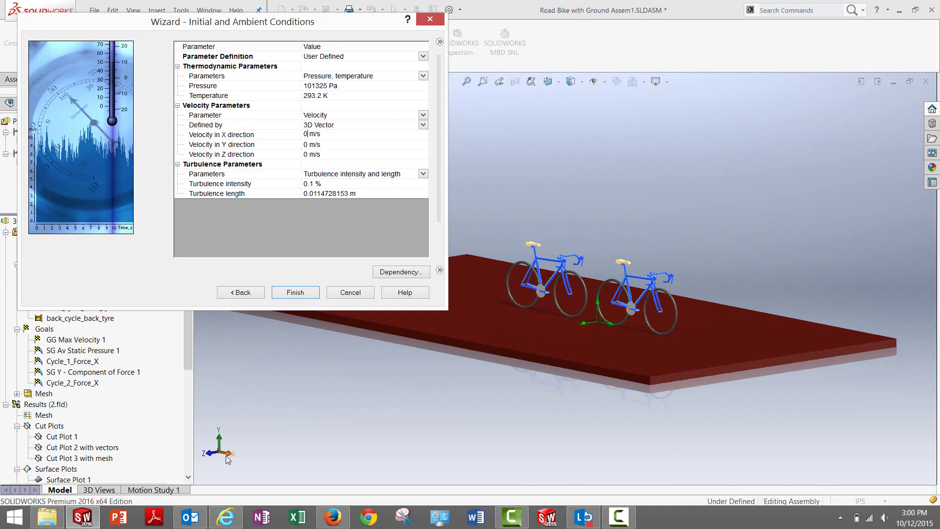
pyautogui.click(283, 130)
pyautogui.write('-30 mp')
pyautogui.write('h')
pyautogui.press('Return')
pyautogui.click(348, 292)
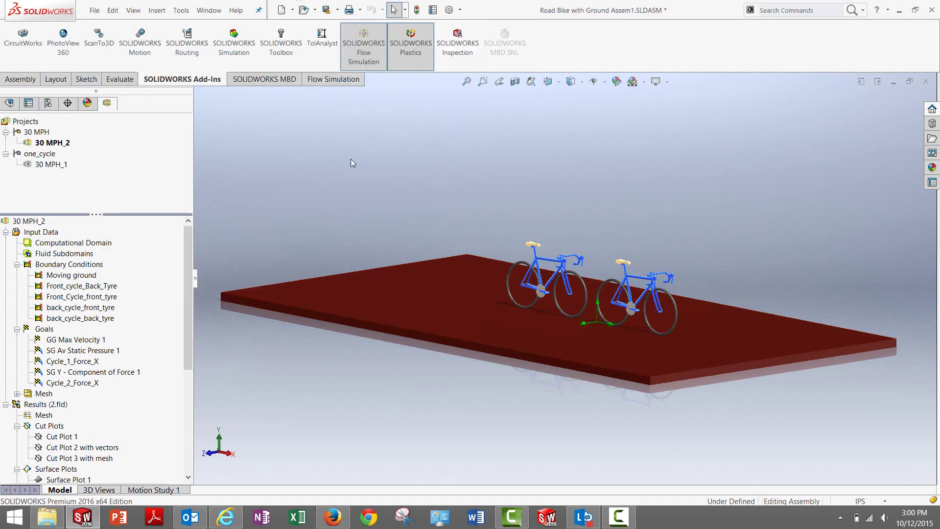
# Activate the single-bike 30 MPH_1 project and open its General Settings.
pyautogui.click(21, 81)
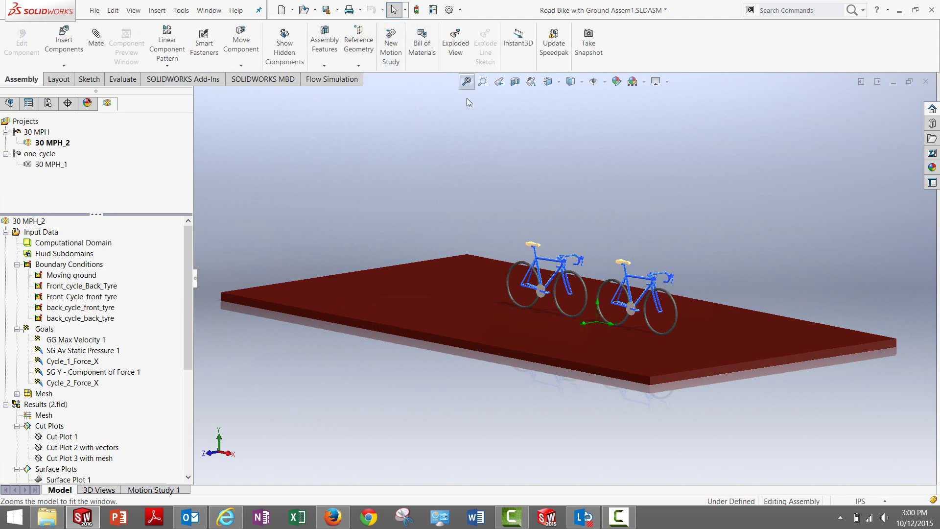
pyautogui.rightClick(58, 169)
pyautogui.click(86, 175)
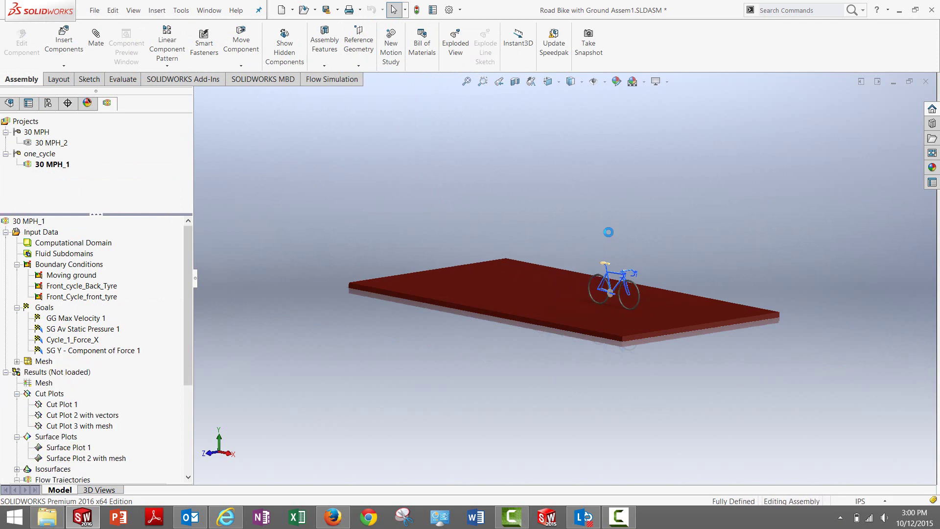
pyautogui.doubleClick(34, 233)
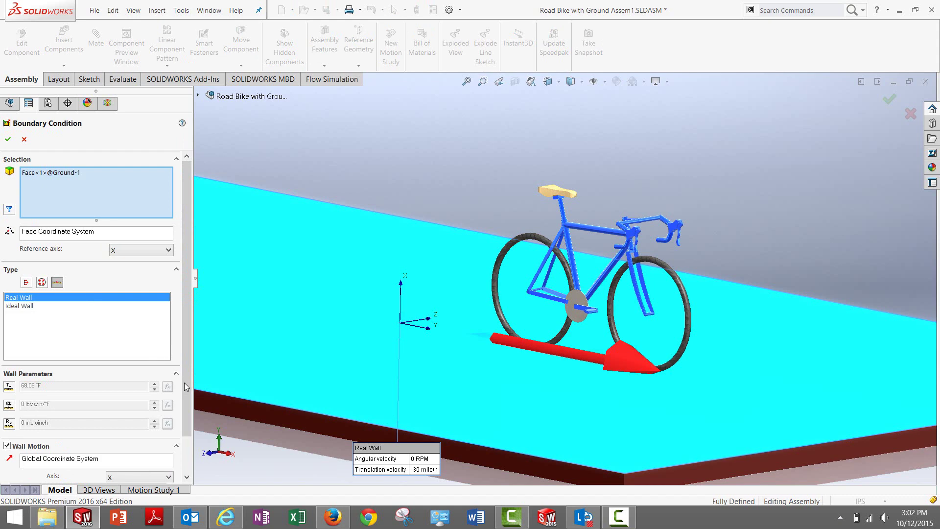
# Close the moving-ground condition and review the front tyre's -80 RPM rotation unchanged.
pyautogui.press('Return')
pyautogui.doubleClick(77, 297)
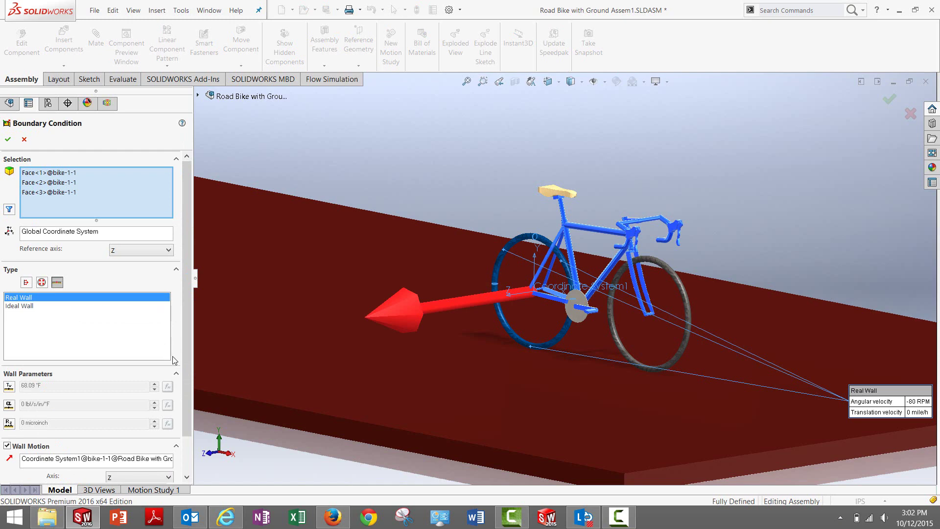
pyautogui.click(187, 468)
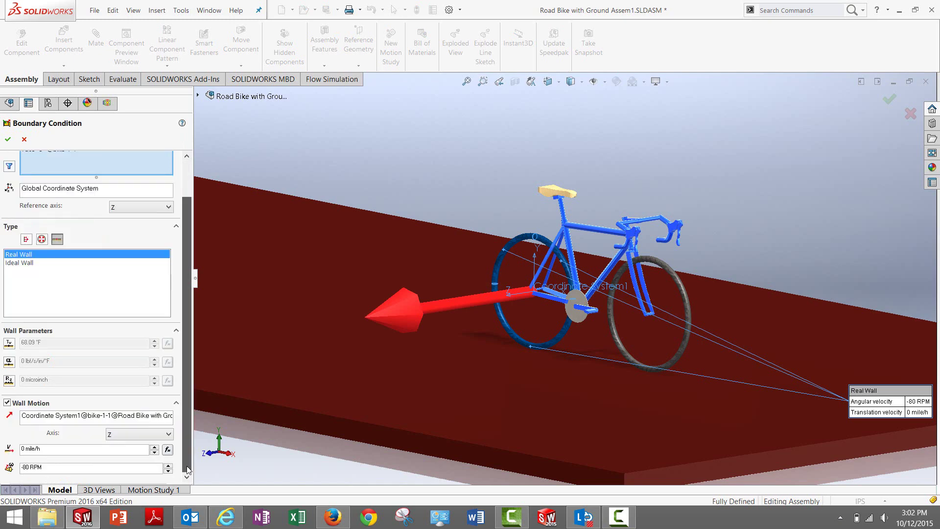
pyautogui.doubleClick(24, 467)
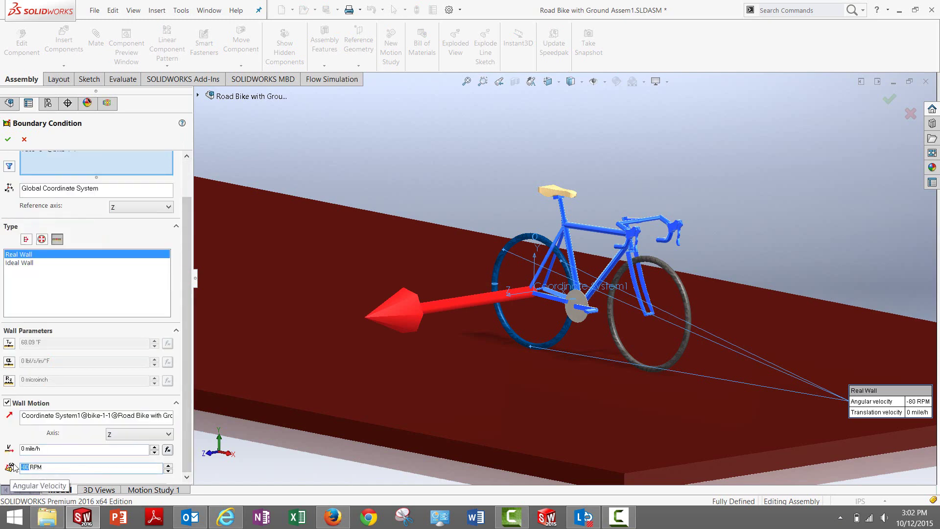
pyautogui.press('Return')
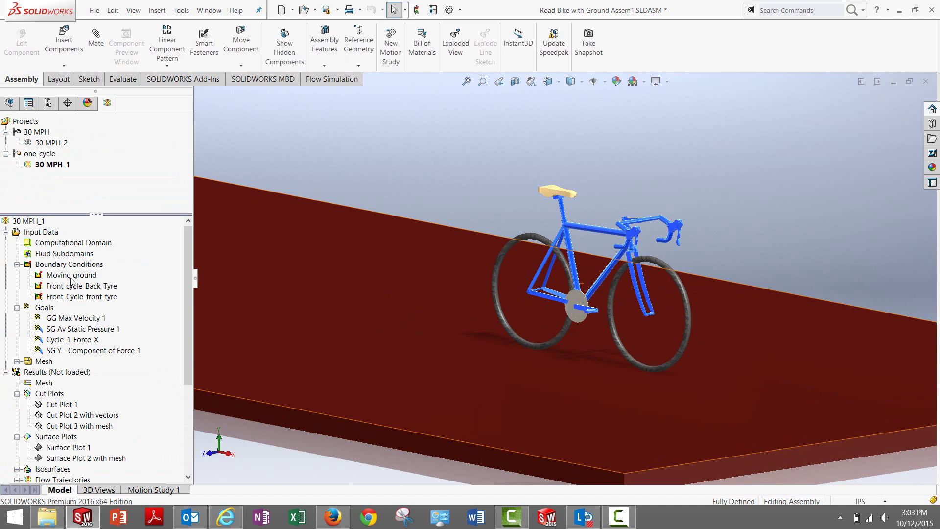
# Highlight the moving ground, back tyre and front tyre conditions, then collapse Boundary Conditions.
pyautogui.click(72, 277)
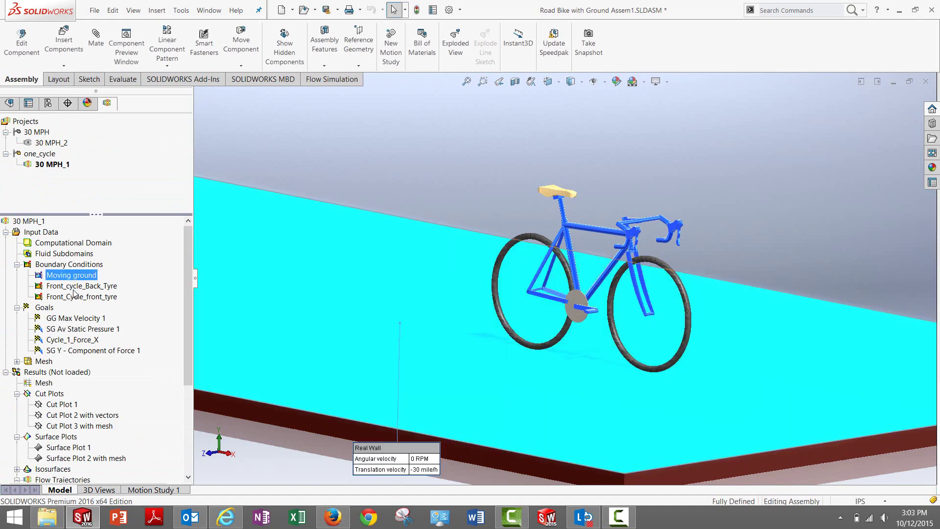
pyautogui.click(74, 287)
pyautogui.click(73, 297)
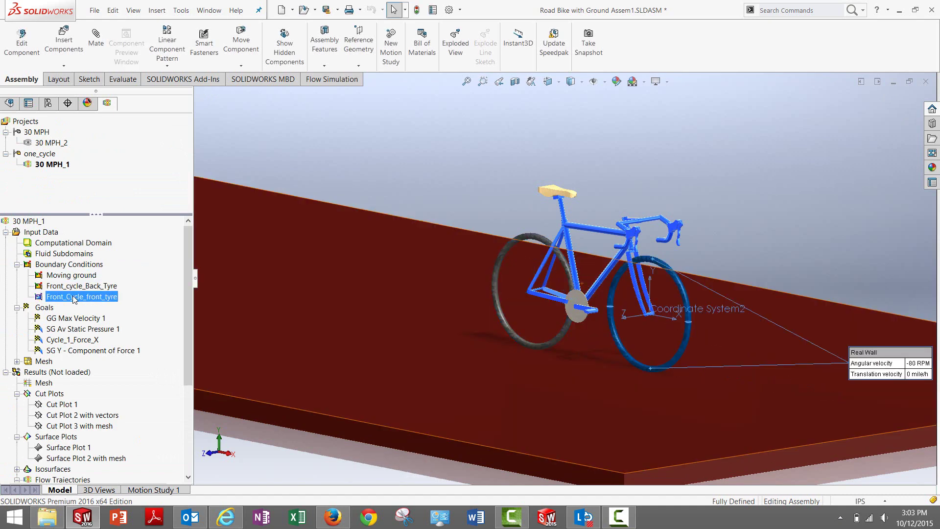
pyautogui.click(16, 264)
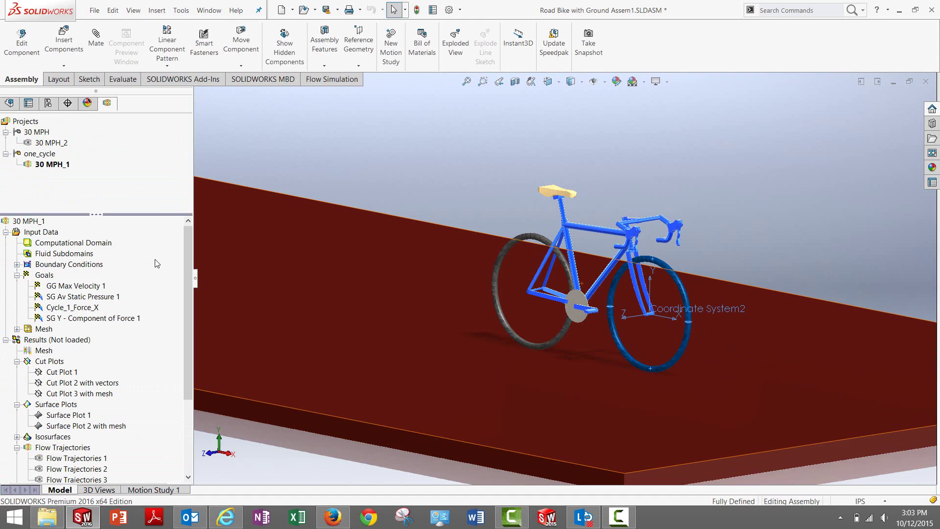
pyautogui.rightClick(74, 285)
pyautogui.click(102, 298)
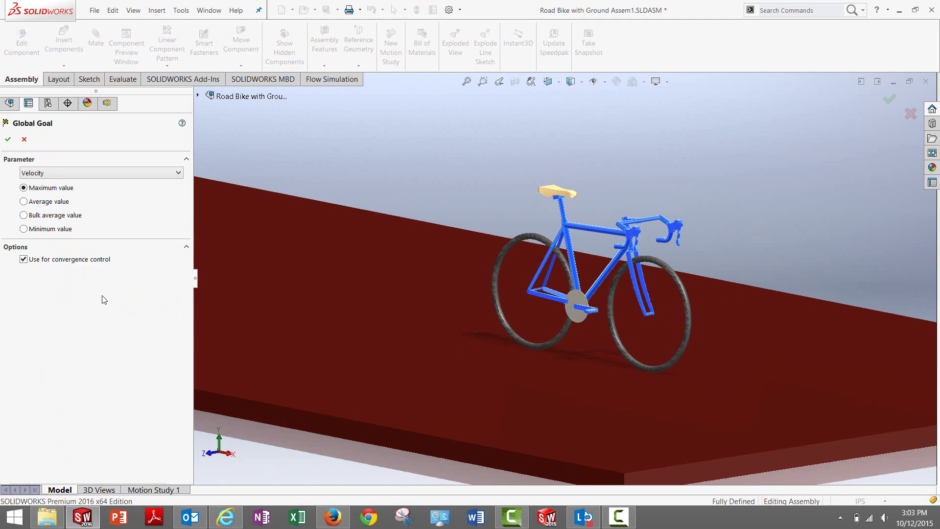
pyautogui.click(24, 140)
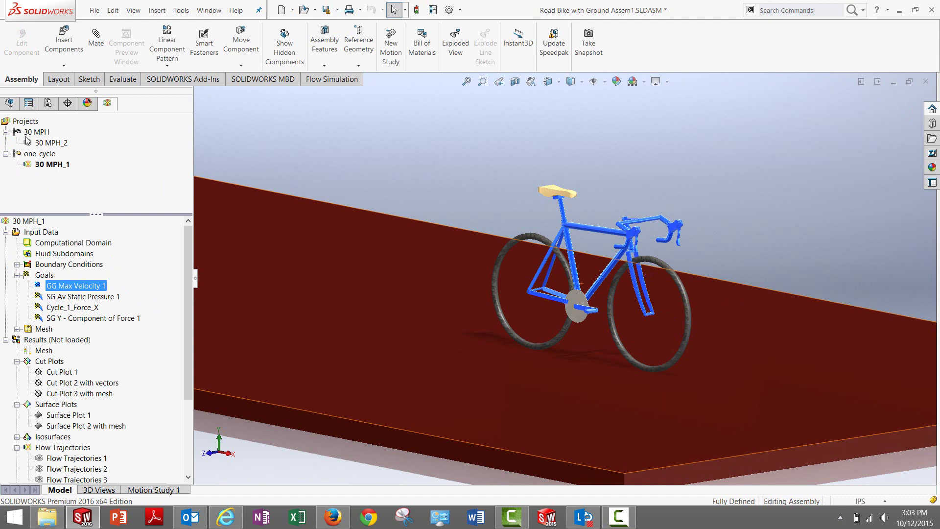
pyautogui.click(87, 297)
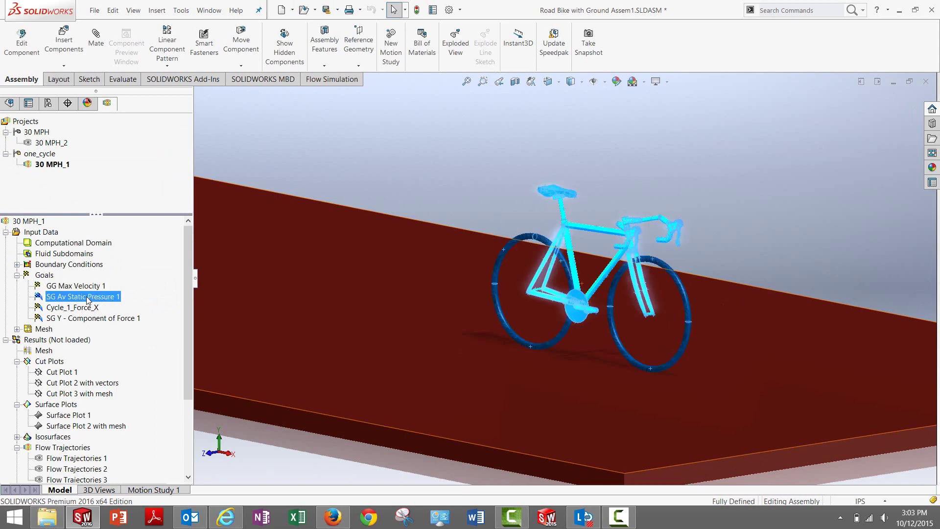
pyautogui.click(84, 286)
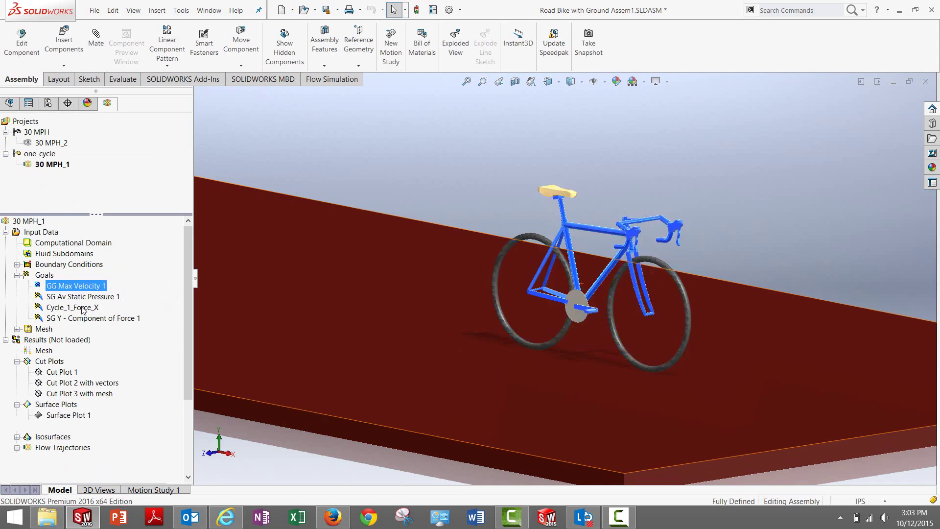
pyautogui.click(84, 308)
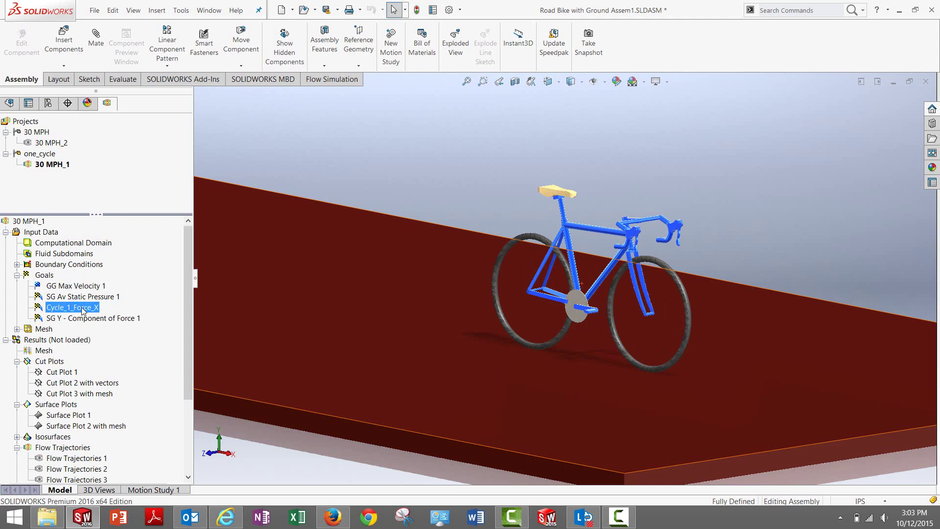
pyautogui.rightClick(83, 311)
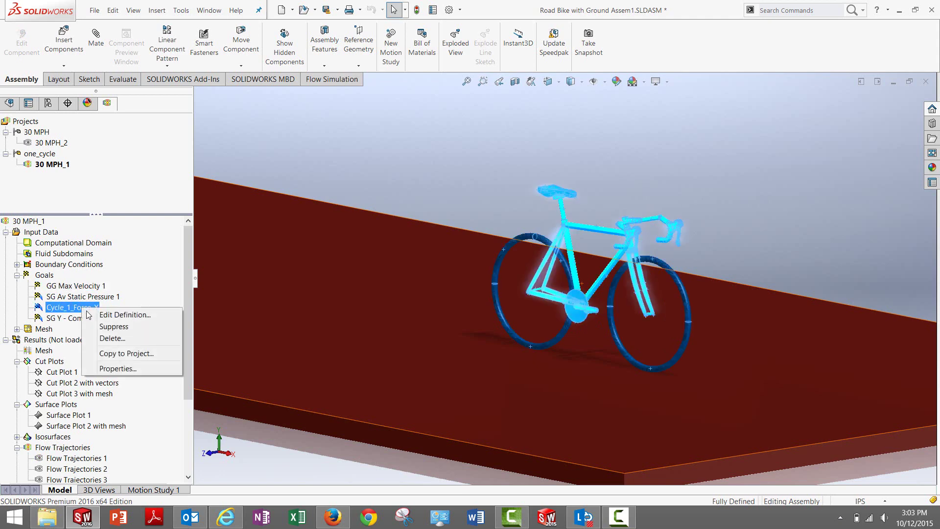
pyautogui.click(93, 318)
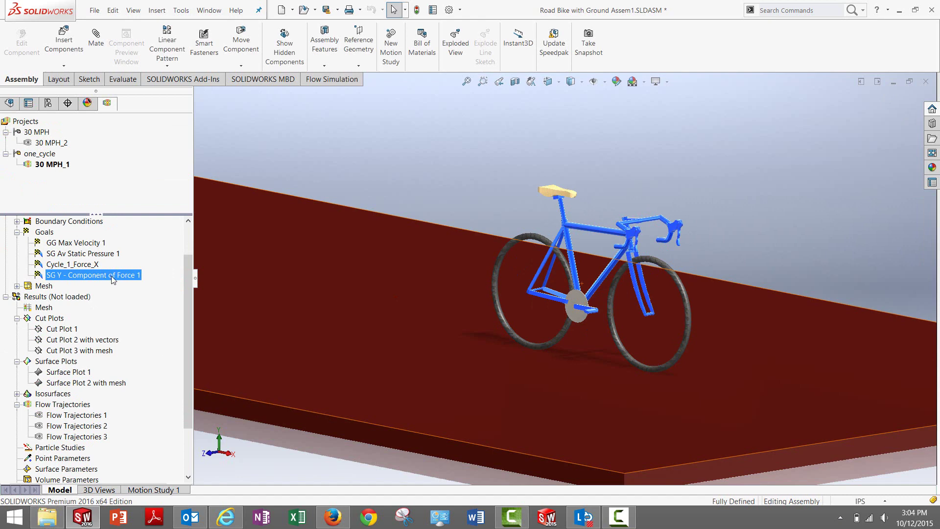
pyautogui.rightClick(113, 279)
pyautogui.click(126, 284)
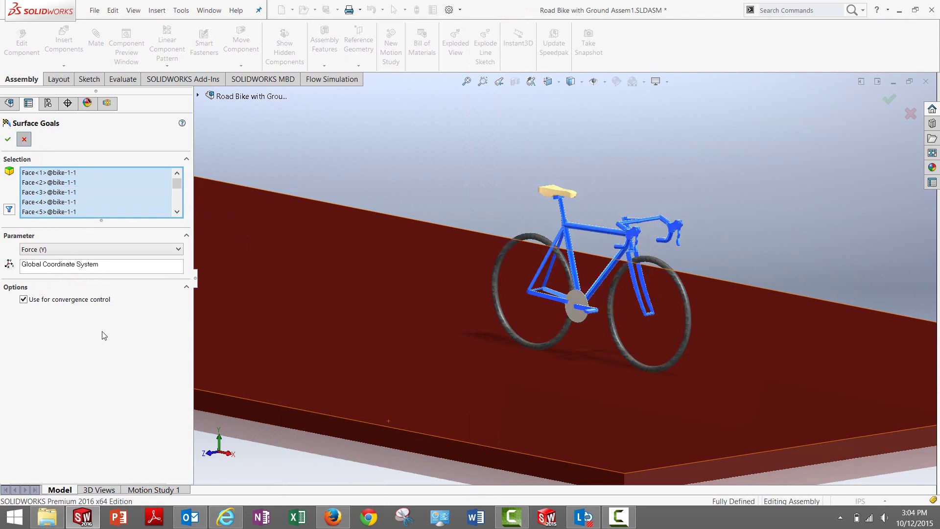
pyautogui.press('Return')
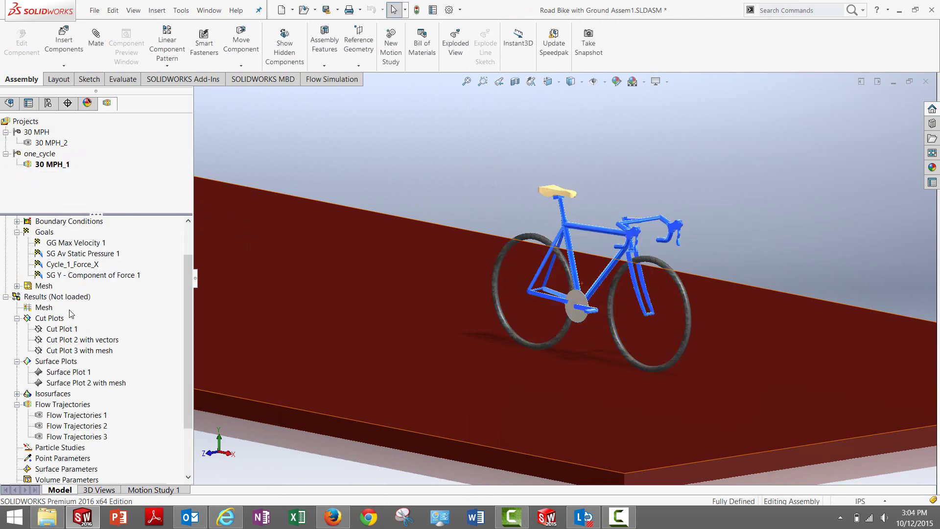
# Check the Y force goal's options, then load the 30 MPH_1 results file 1.fld.
pyautogui.click(71, 278)
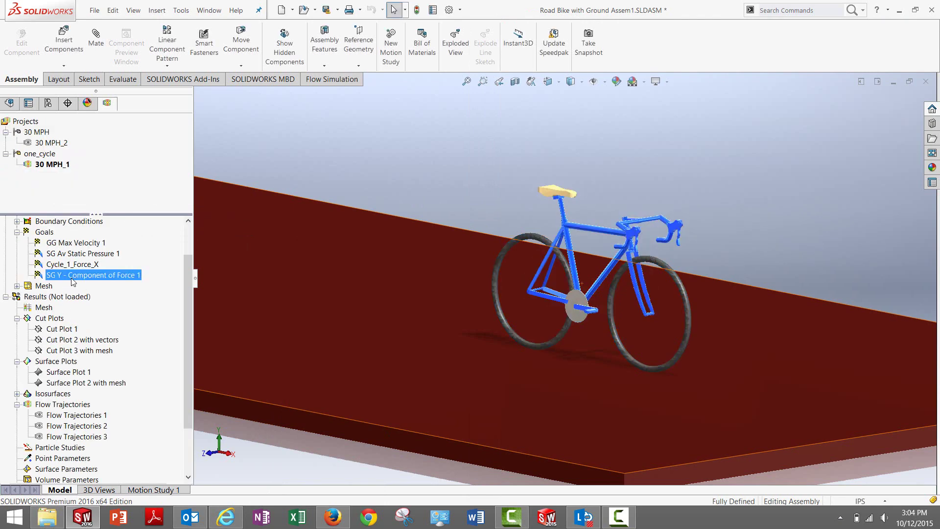
pyautogui.rightClick(72, 278)
pyautogui.press('Escape')
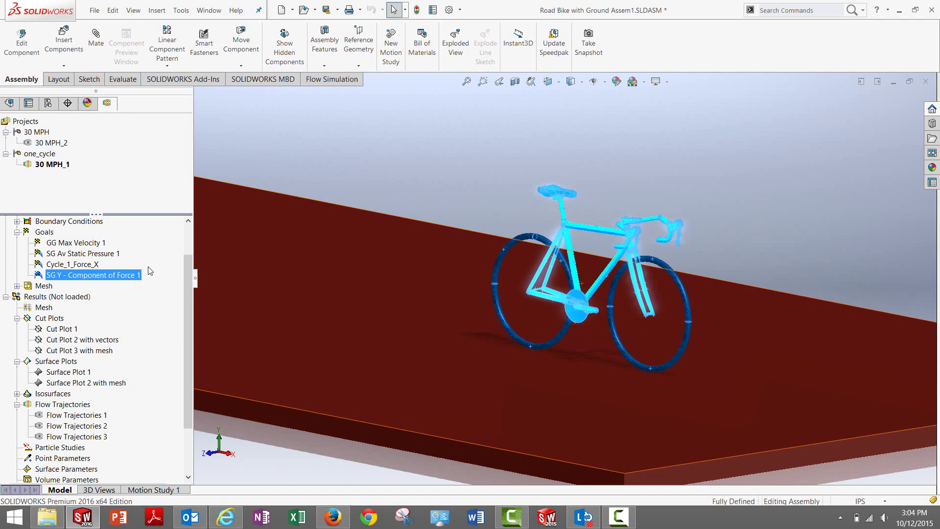
pyautogui.scroll(-2, 112, 346)
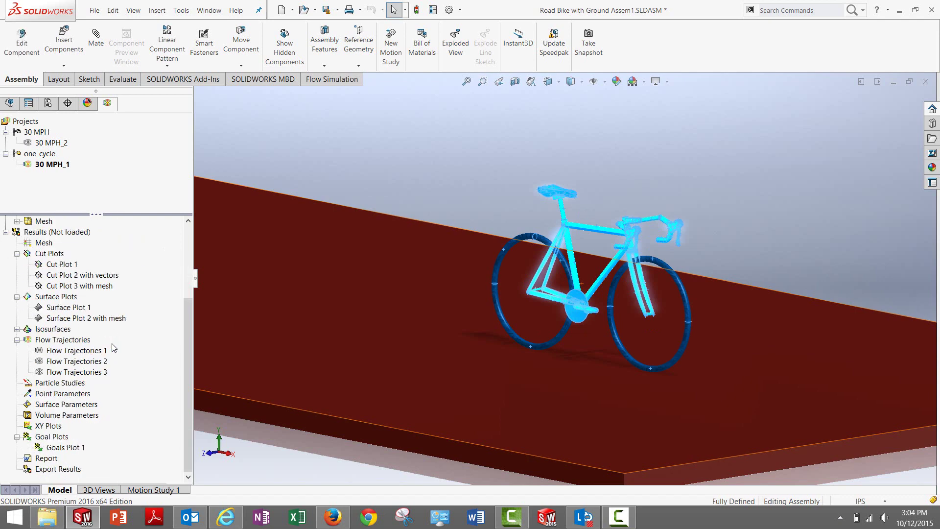
pyautogui.scroll(1, 112, 347)
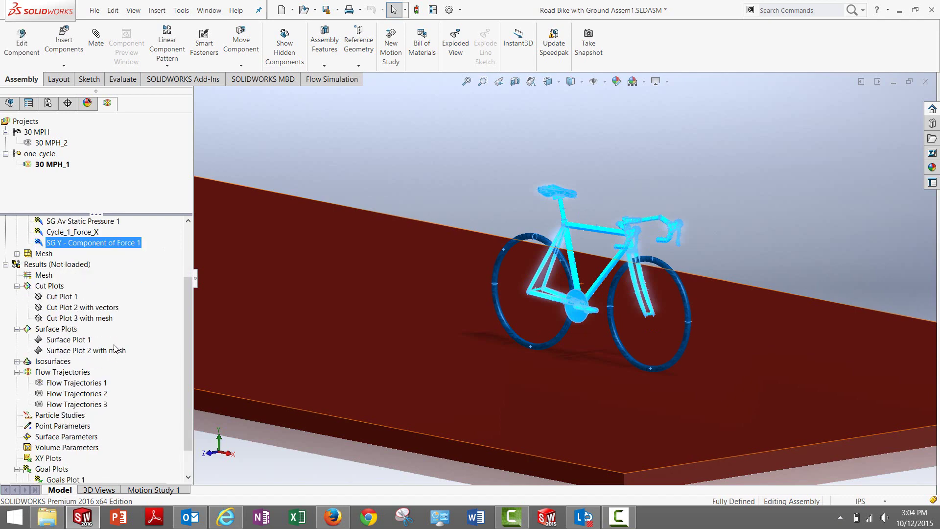
pyautogui.rightClick(74, 266)
pyautogui.click(88, 271)
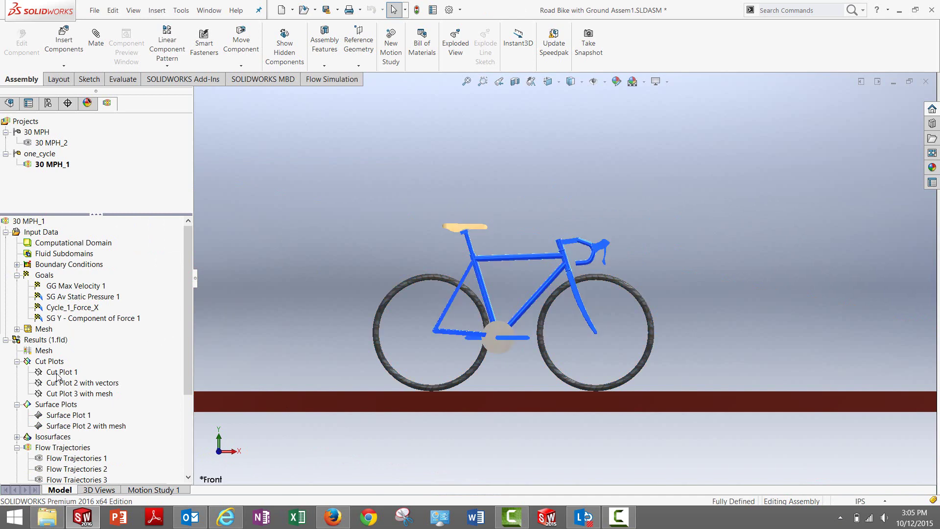
# Show Cut Plot 1 and cap its velocity scale maximum at 47 mile/h.
pyautogui.rightClick(57, 373)
pyautogui.click(141, 394)
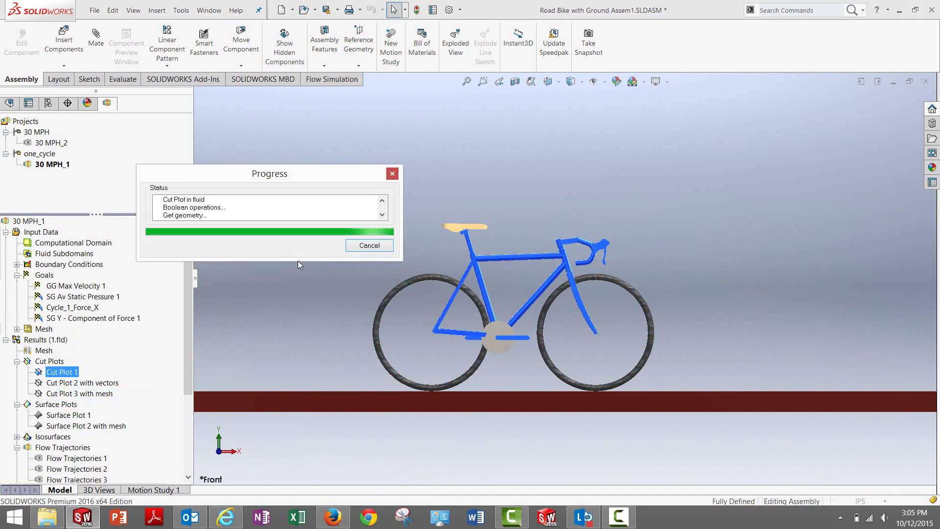
pyautogui.scroll(5, 638, 303)
pyautogui.scroll(-5, 638, 304)
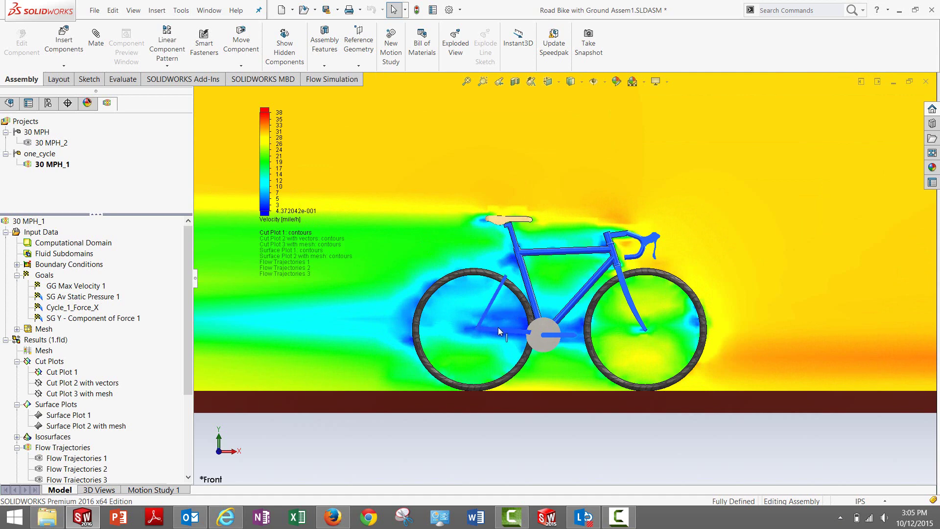
pyautogui.click(279, 113)
pyautogui.write('47945 mile/h')
pyautogui.press('Return')
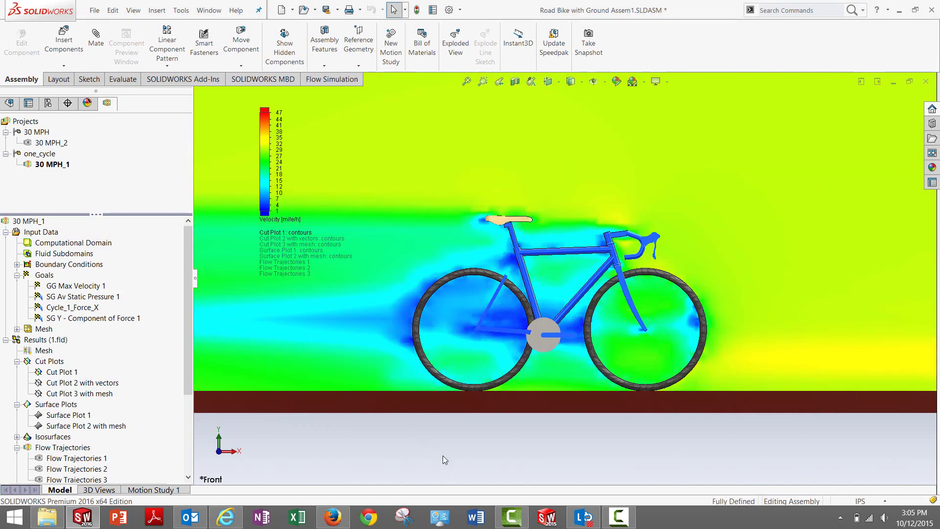
# Hide Cut Plot 3 with mesh so only the bike remains visible.
pyautogui.scroll(3, 464, 317)
pyautogui.scroll(3, 466, 241)
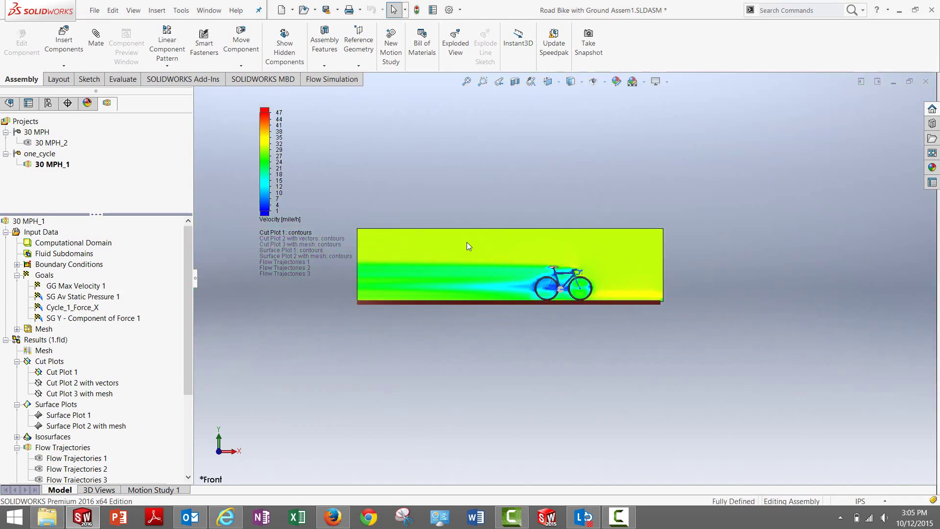
pyautogui.scroll(-3, 558, 283)
pyautogui.scroll(-2, 558, 282)
pyautogui.scroll(-2, 440, 342)
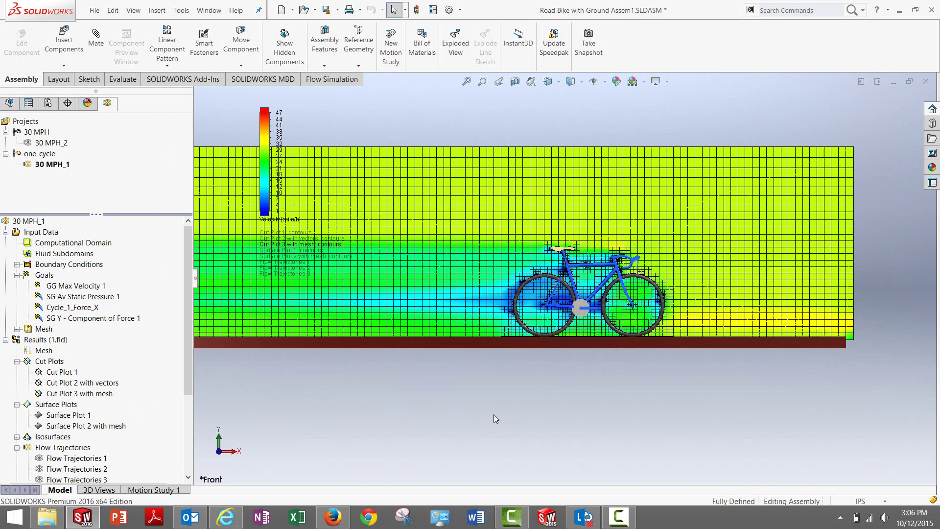
pyautogui.rightClick(96, 393)
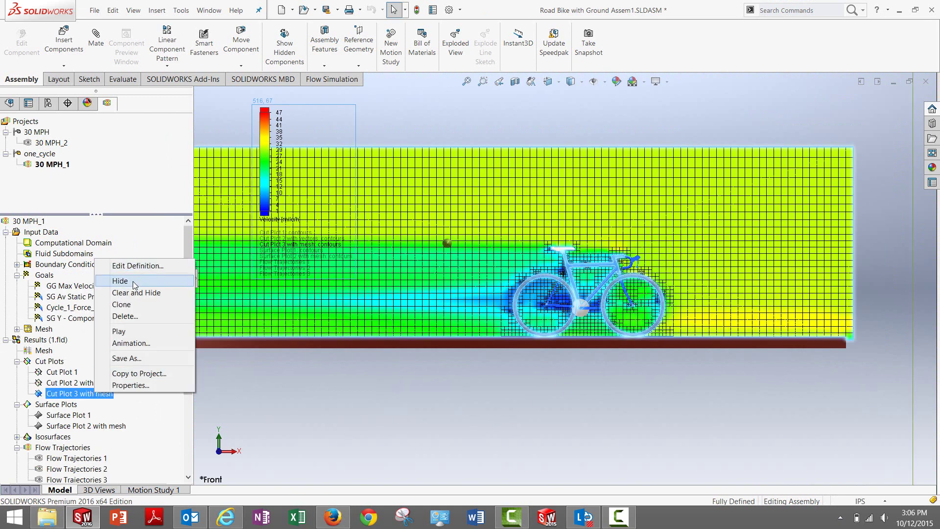
pyautogui.click(133, 281)
pyautogui.moveTo(186, 387); pyautogui.dragTo(201, 424)
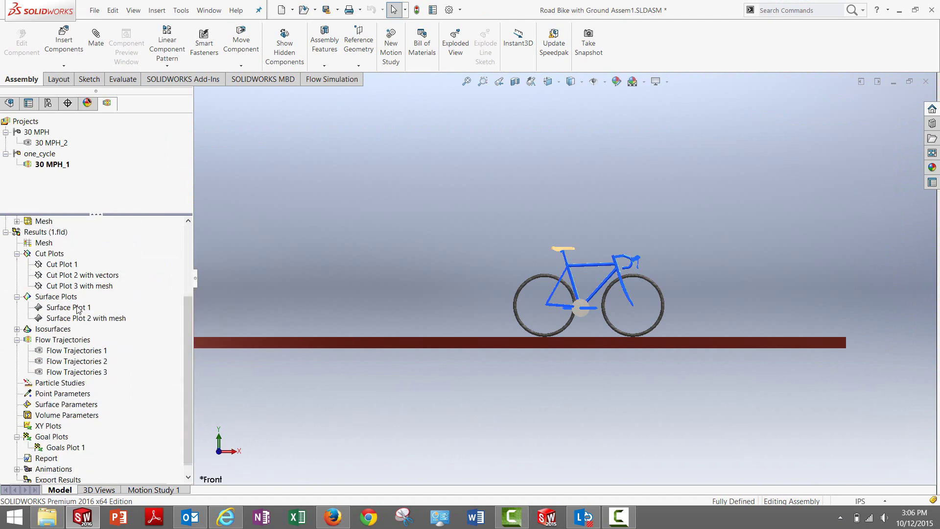
pyautogui.rightClick(70, 307)
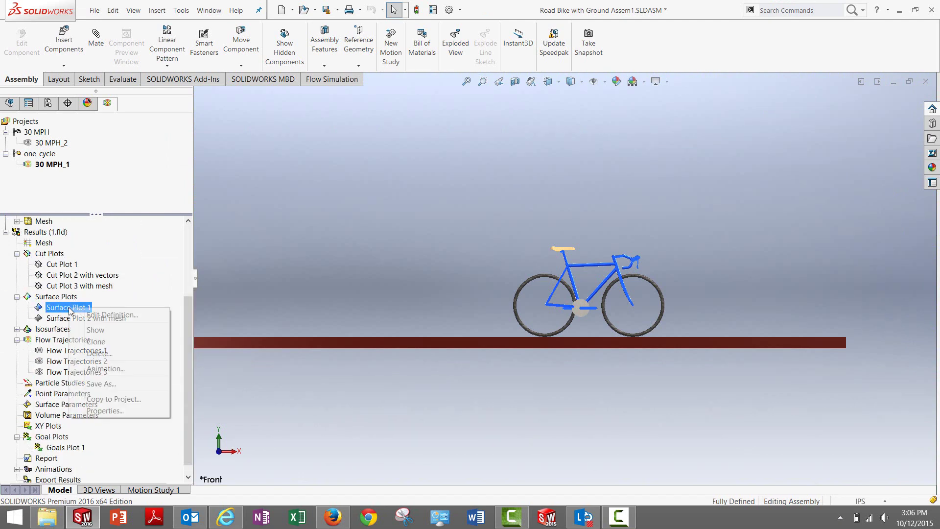
# Display Surface Plot 1 on the bike, then hide it again.
pyautogui.click(96, 330)
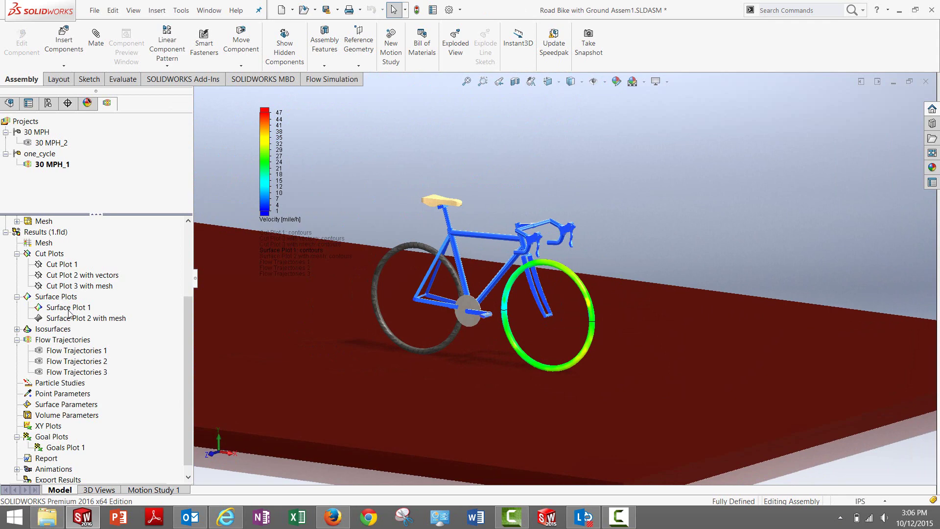
pyautogui.rightClick(68, 308)
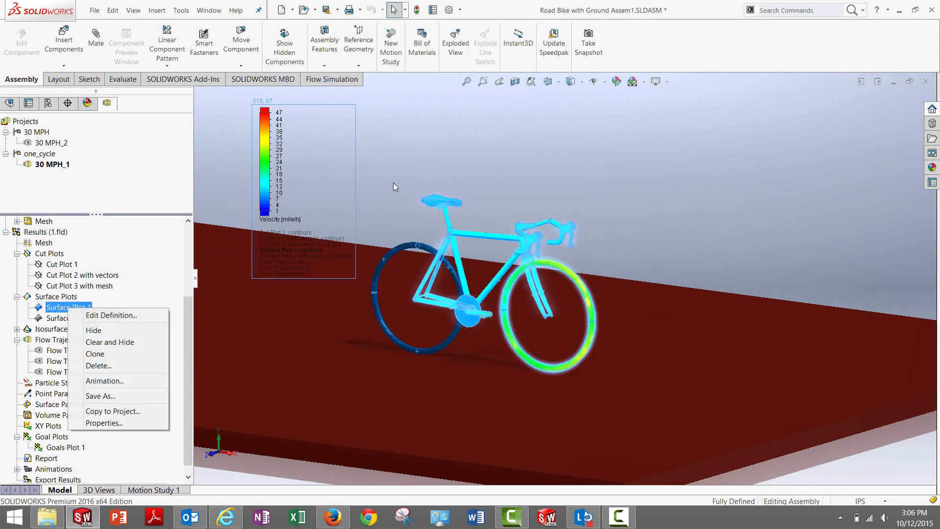
pyautogui.click(113, 330)
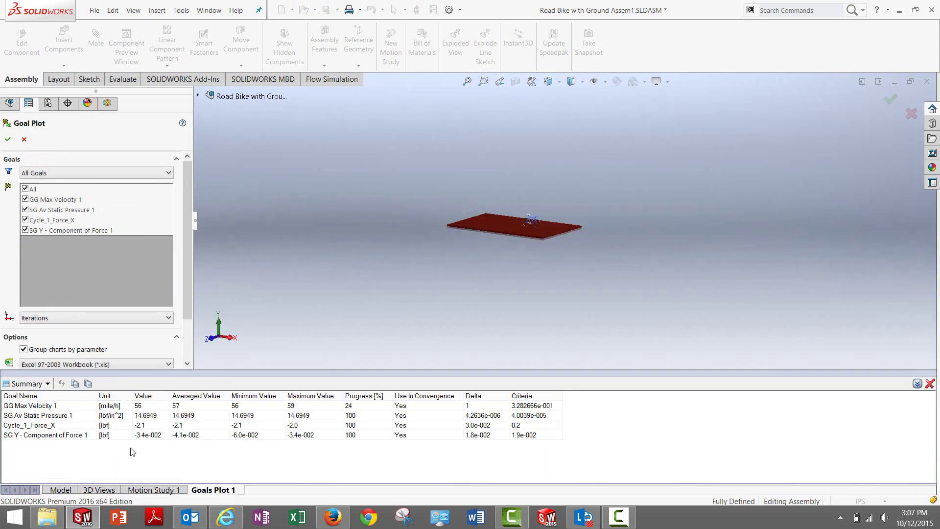
# Check the single-bike Cycle_1_Force_X value of -2.1, then close the goal plot and summary.
pyautogui.click(143, 426)
pyautogui.click(23, 139)
pyautogui.scroll(-3, 503, 224)
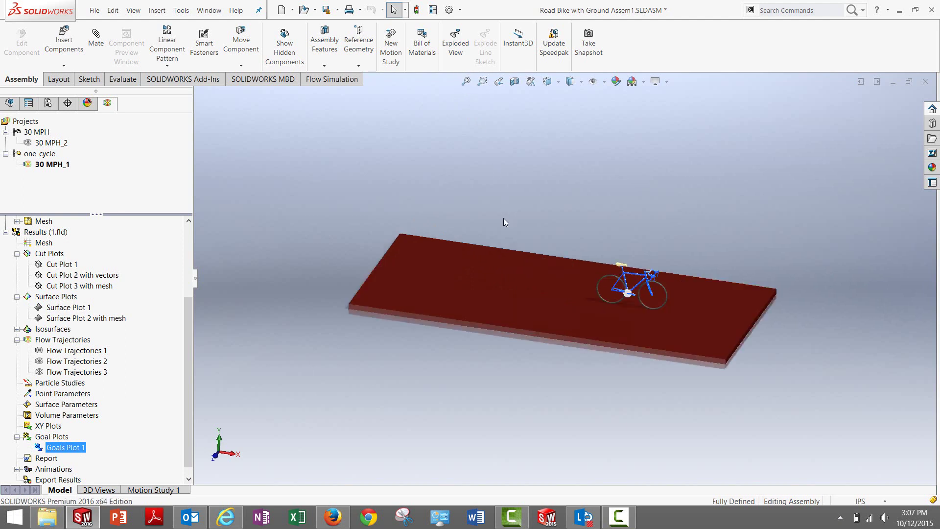
# Make the two-bike 30 MPH_2 project the active project.
pyautogui.moveTo(503, 224)
pyautogui.mouseDown(button='middle')
pyautogui.moveTo(486, 153)
pyautogui.moveTo(475, 188)
pyautogui.mouseUp(button='middle')
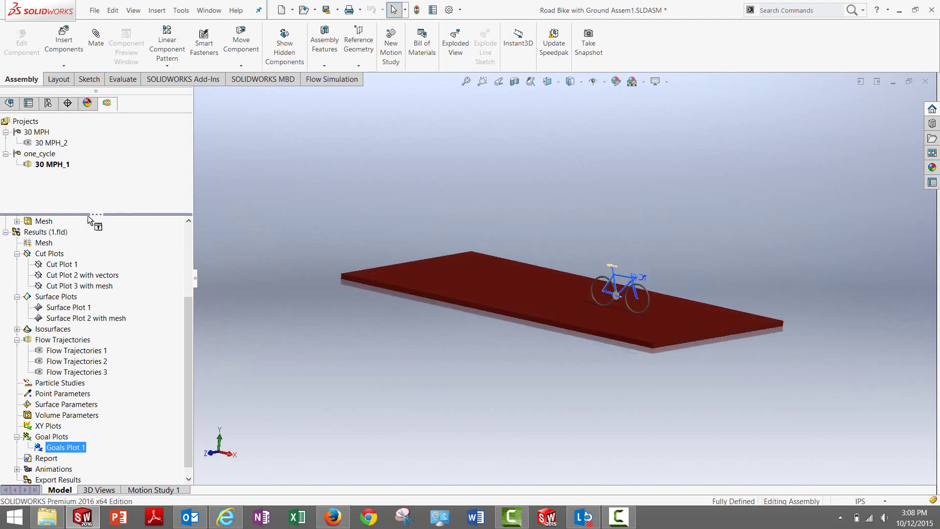
pyautogui.click(41, 144)
pyautogui.rightClick(42, 144)
pyautogui.click(71, 151)
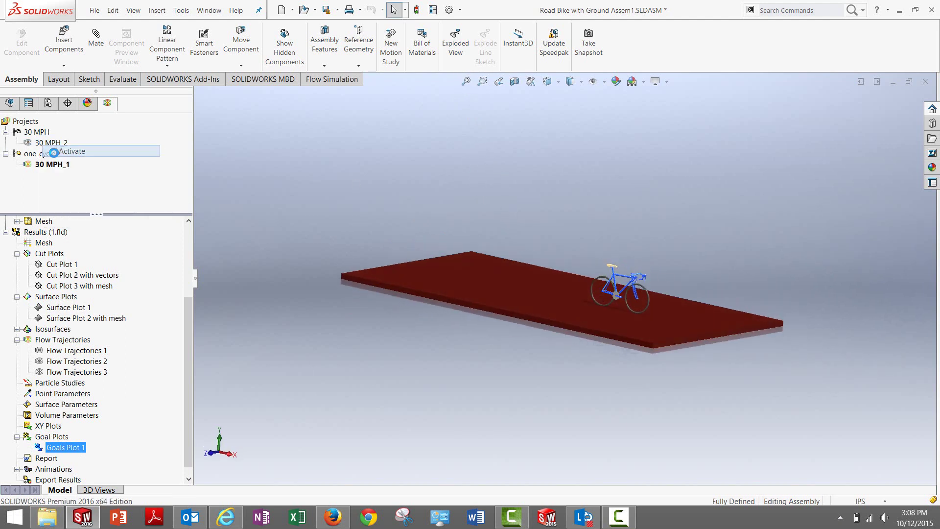
pyautogui.scroll(-2, 488, 235)
pyautogui.scroll(-2, 504, 250)
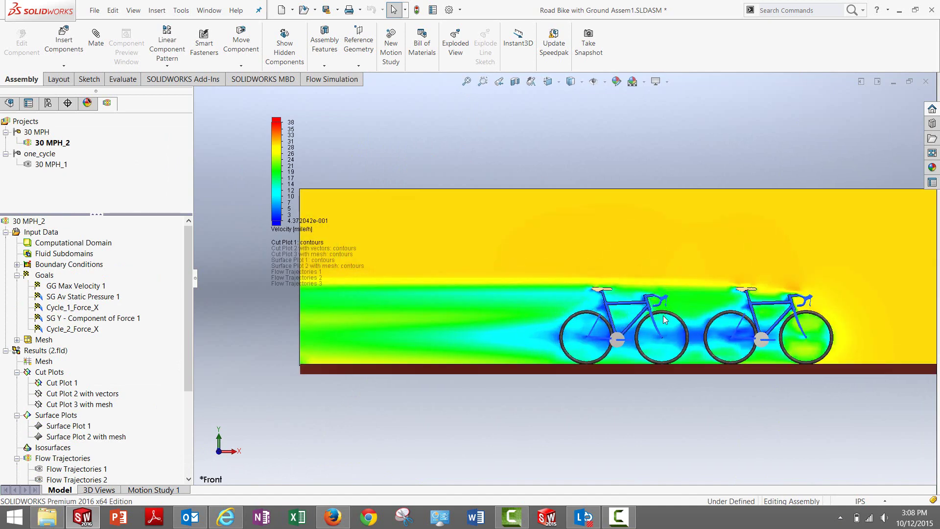
pyautogui.scroll(-2, 735, 331)
pyautogui.scroll(-1, 675, 334)
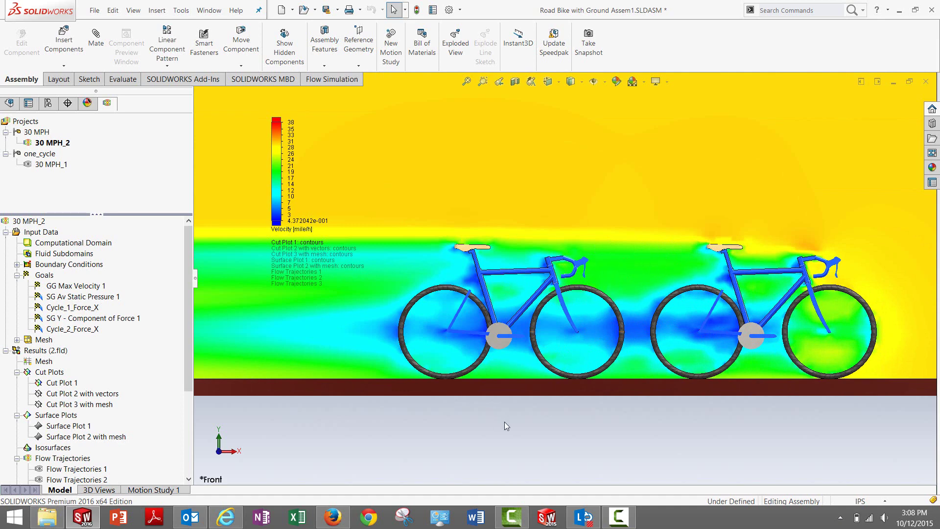
# Fit the flow domain in view and hide the two-bike velocity Cut Plot 1.
pyautogui.press('f')
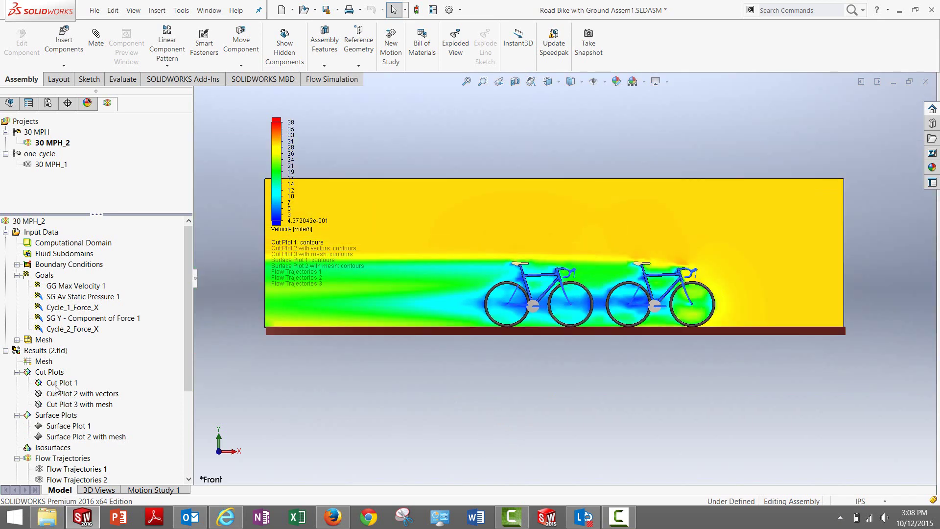
pyautogui.click(56, 384)
pyautogui.rightClick(56, 384)
pyautogui.click(78, 273)
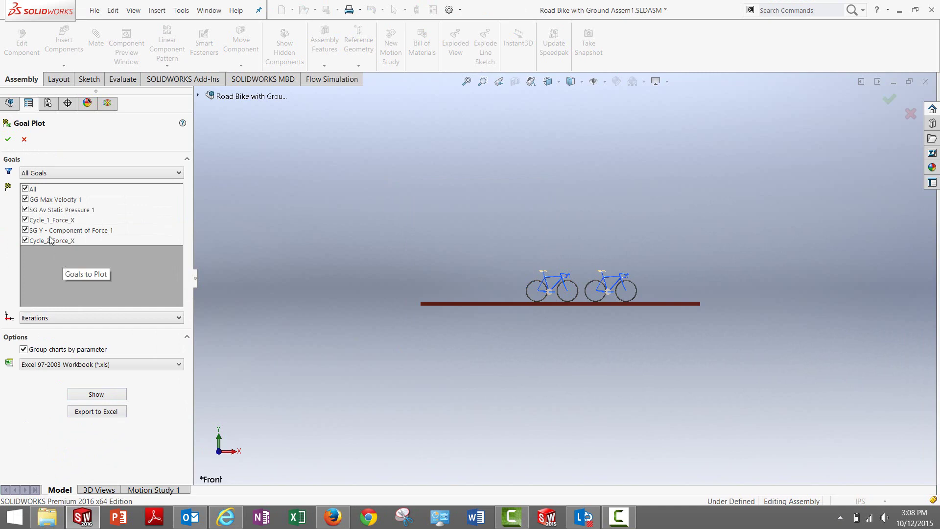
# Show the two-bike goals summary (Cycle_1_Force_X -1.7 lbf, Cycle_2_Force_X -0.8 lbf), then close it.
pyautogui.click(97, 394)
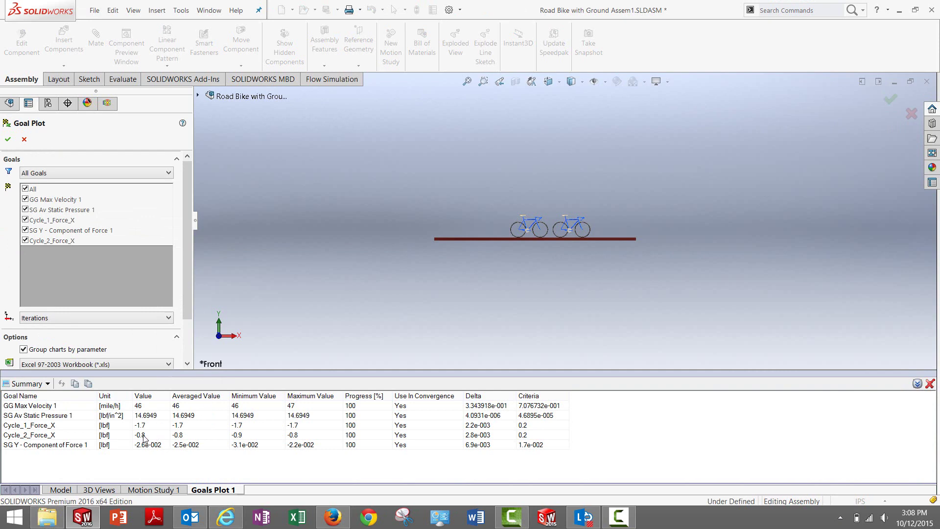
pyautogui.click(145, 428)
pyautogui.click(8, 139)
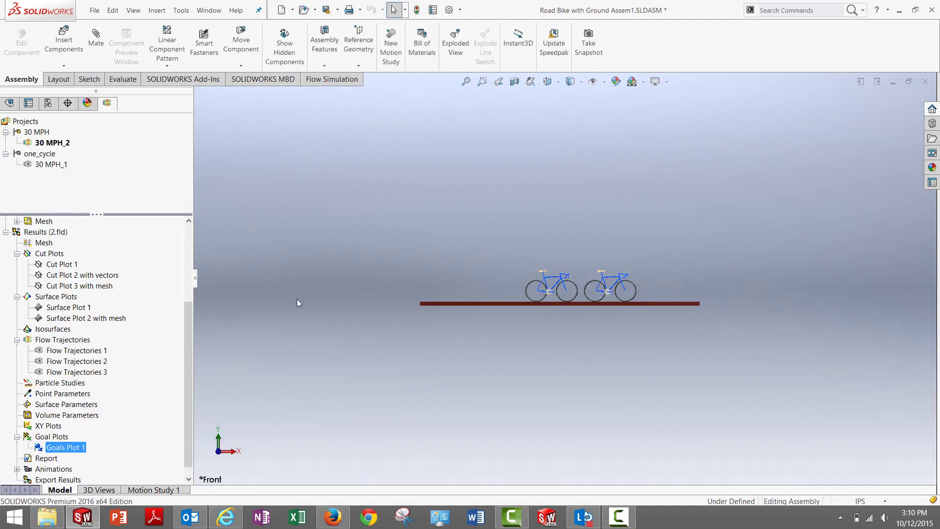
# Zoom in on the two bikes on the ground plane.
pyautogui.scroll(-4, 590, 295)
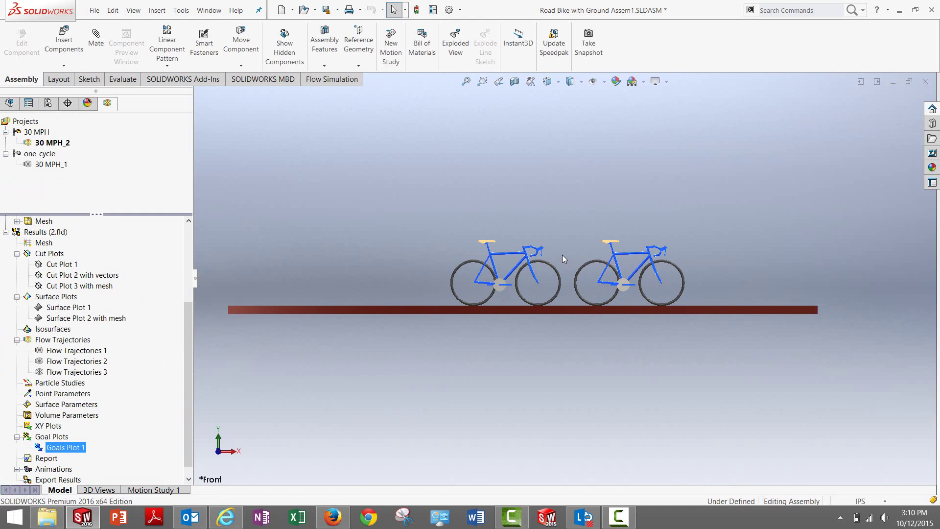